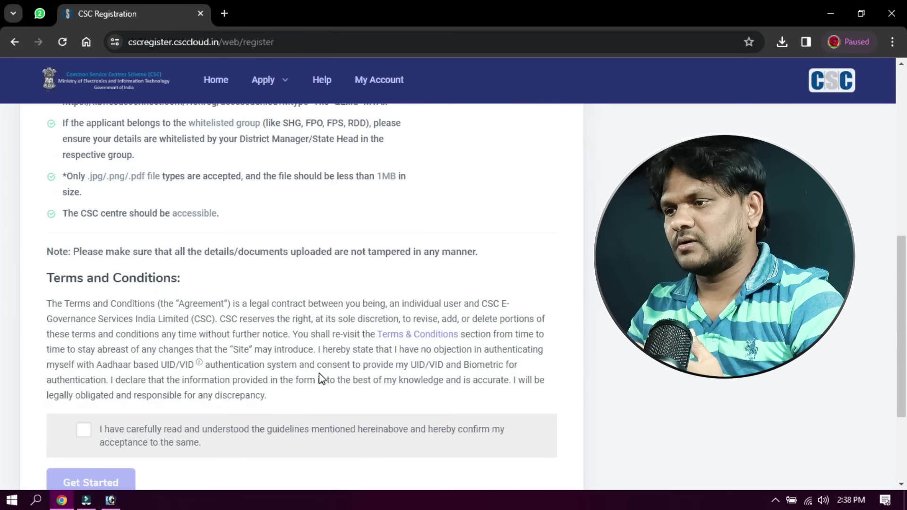
- Accept the guidelines and terms, and start the VLE registration with the Individual application type
{"action": "left_click", "coordinate": [85, 286]}
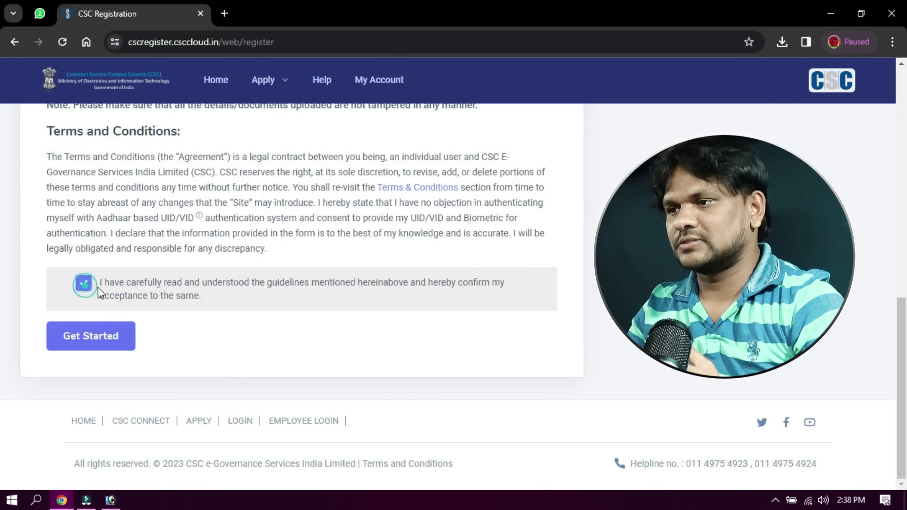
{"action": "left_click", "coordinate": [90, 335]}
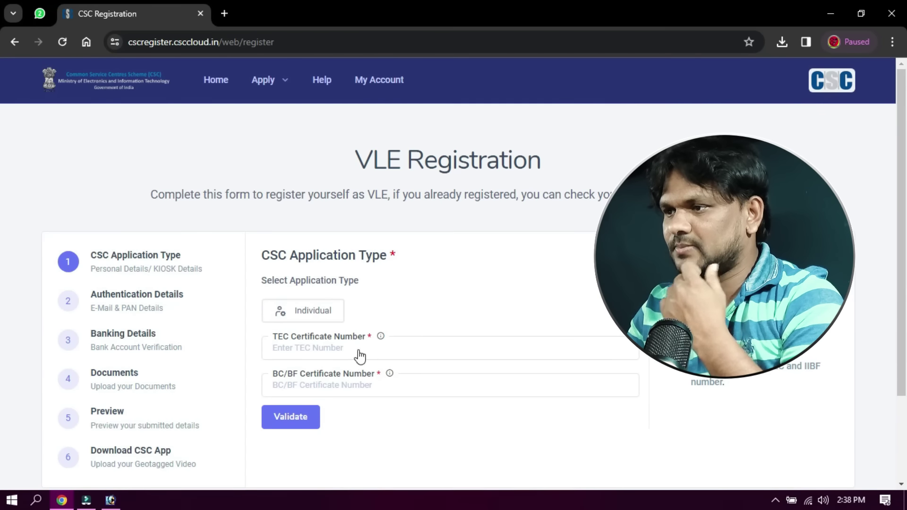
{"action": "scroll", "coordinate": [331, 350], "scroll_direction": "down", "scroll_amount": 1}
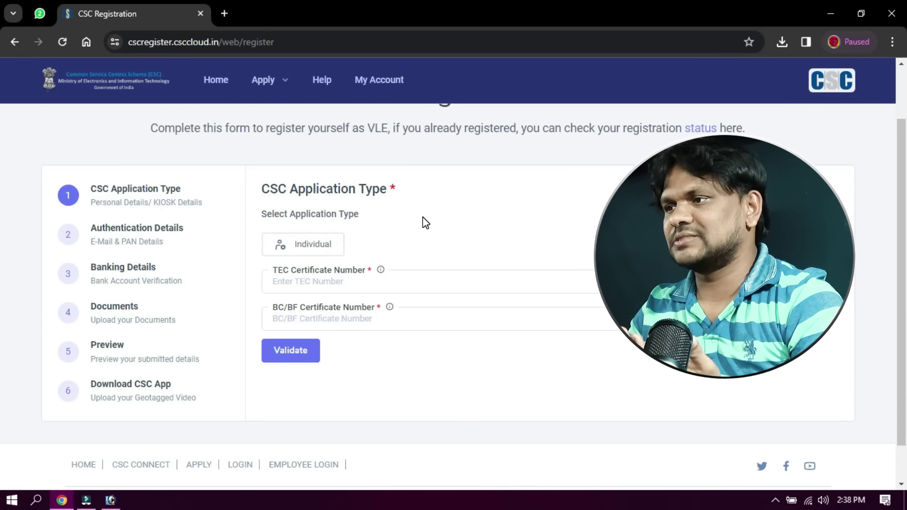
{"action": "left_click", "coordinate": [328, 246]}
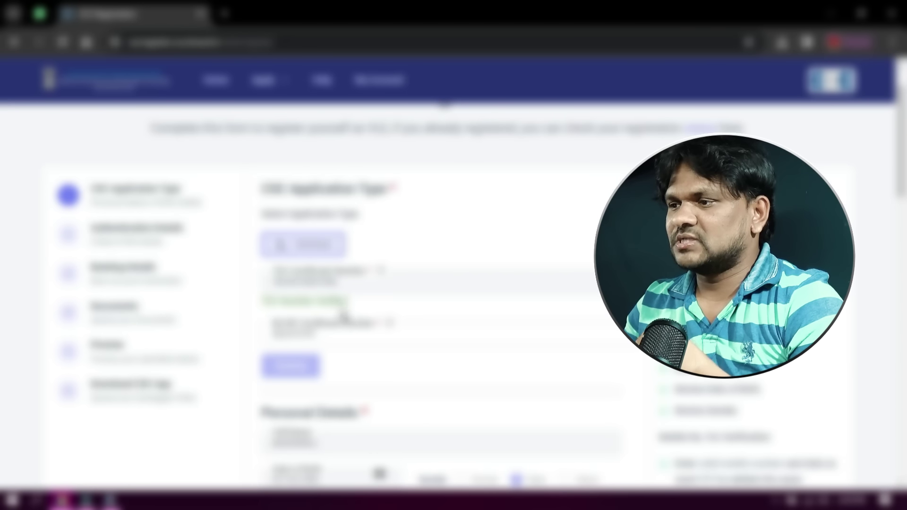
- Enter the applicant's mobile number, request the OTP, and validate the number with the received verification code
{"action": "scroll", "coordinate": [439, 283], "scroll_direction": "down", "scroll_amount": 6}
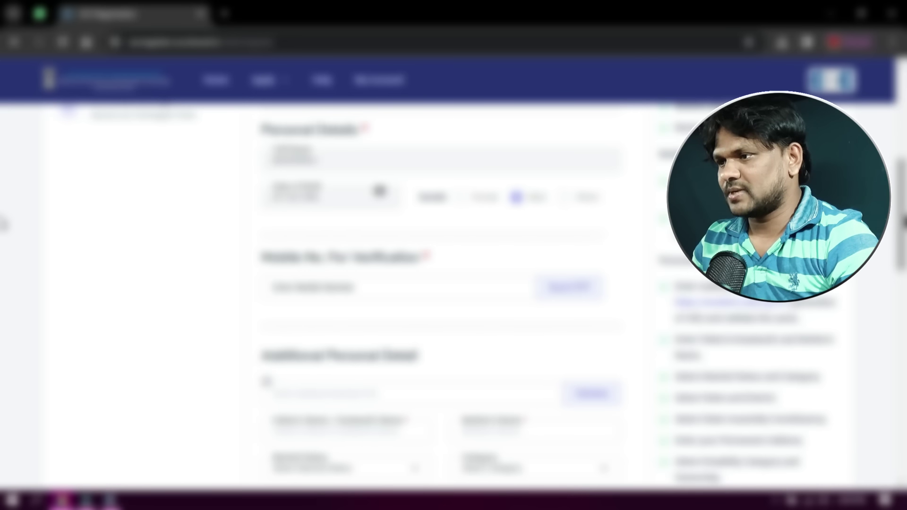
{"action": "scroll", "coordinate": [3, 224], "scroll_direction": "down", "scroll_amount": 3}
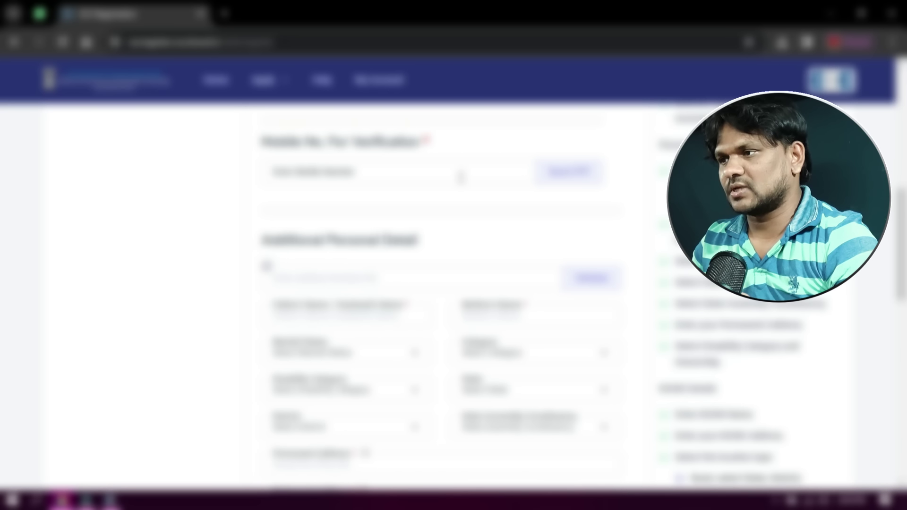
{"action": "left_click", "coordinate": [415, 176]}
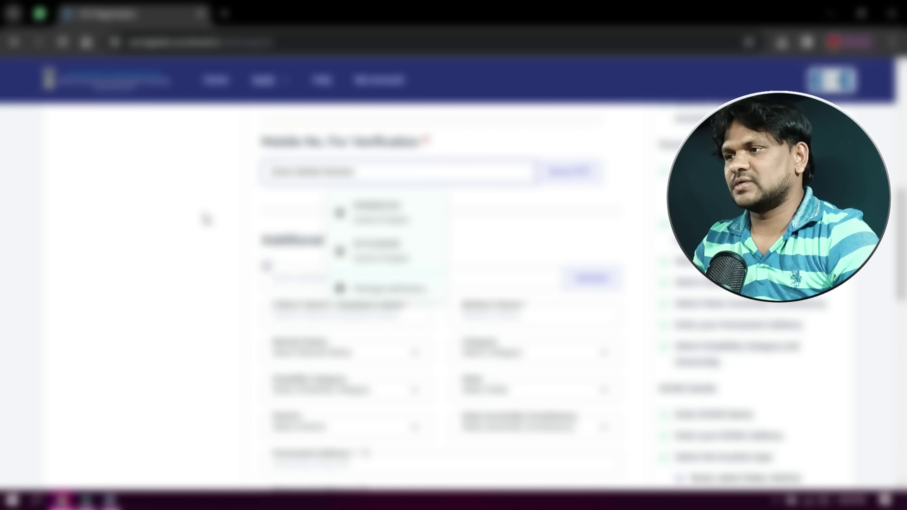
{"action": "left_click", "coordinate": [205, 220]}
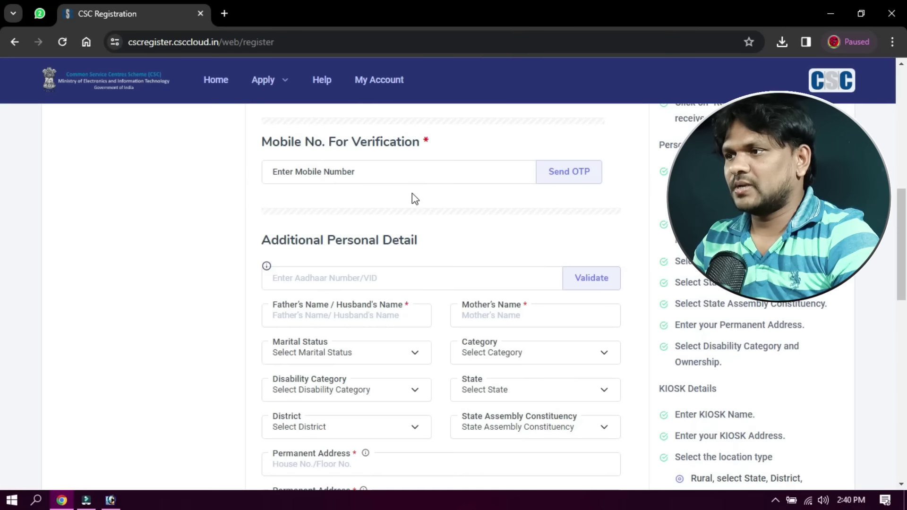
{"action": "left_click", "coordinate": [571, 182]}
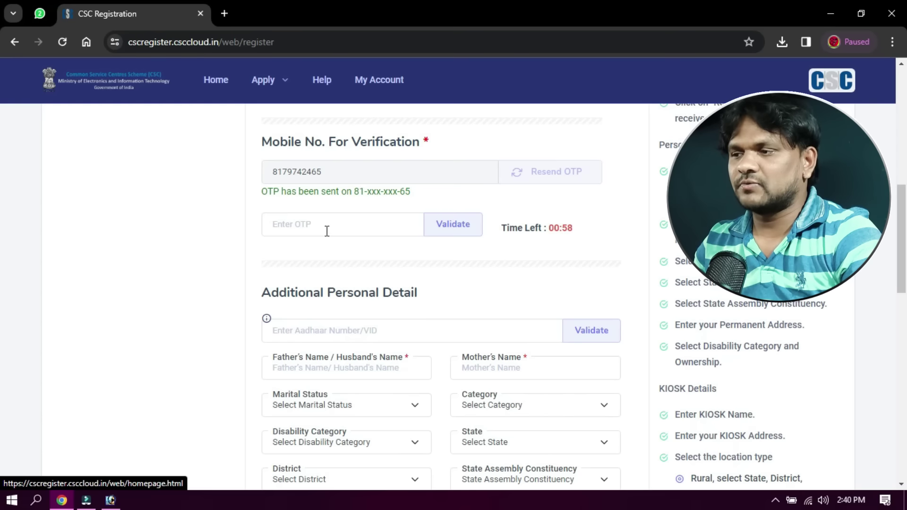
{"action": "left_click", "coordinate": [479, 230]}
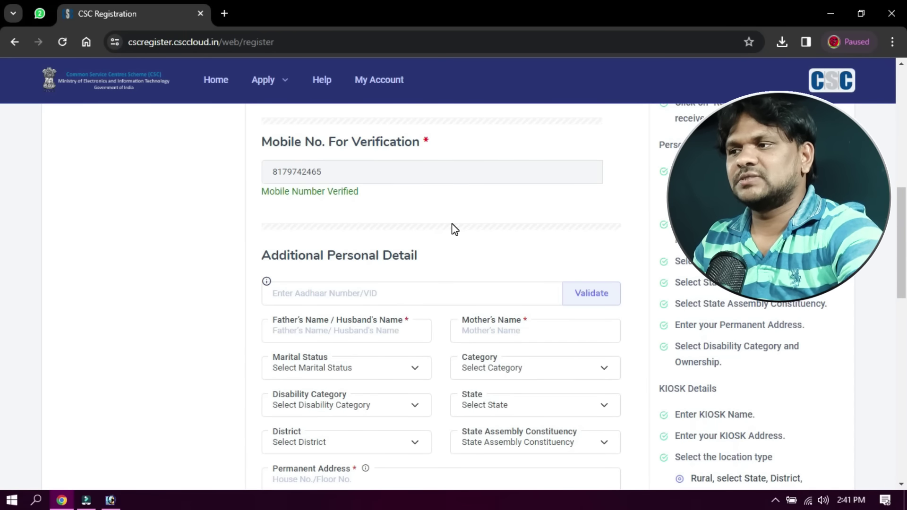
- Set the marital status to Unmarried, the category to General and the disability category to Not Physically Impaired
{"action": "scroll", "coordinate": [454, 229], "scroll_direction": "down", "scroll_amount": 2}
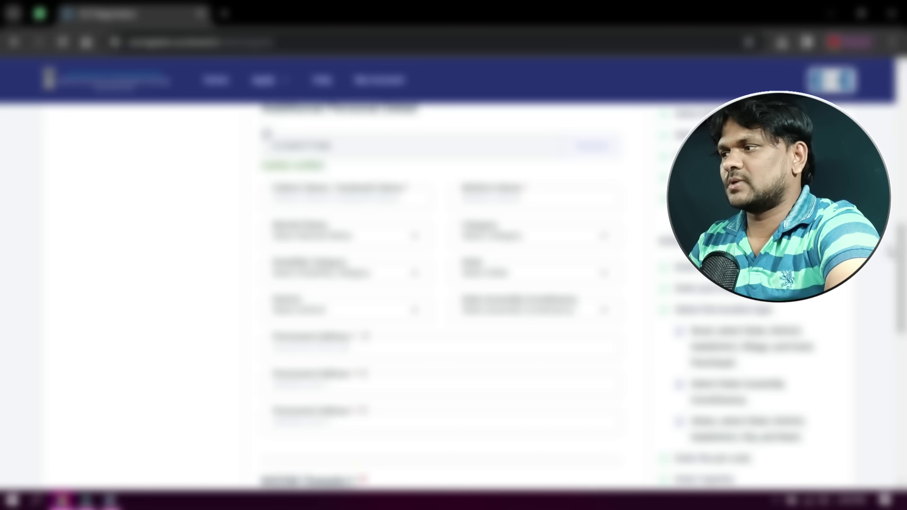
{"action": "scroll", "coordinate": [2, 264], "scroll_direction": "down", "scroll_amount": 2}
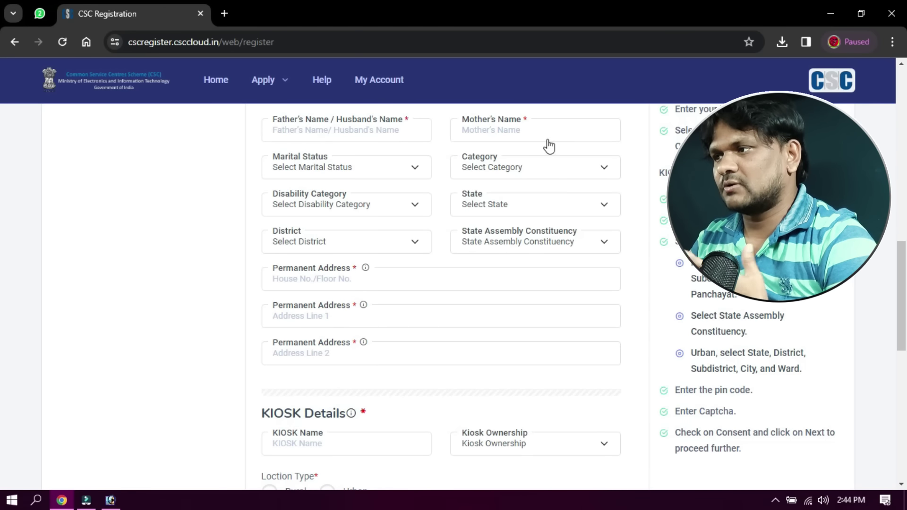
{"action": "left_click", "coordinate": [344, 174]}
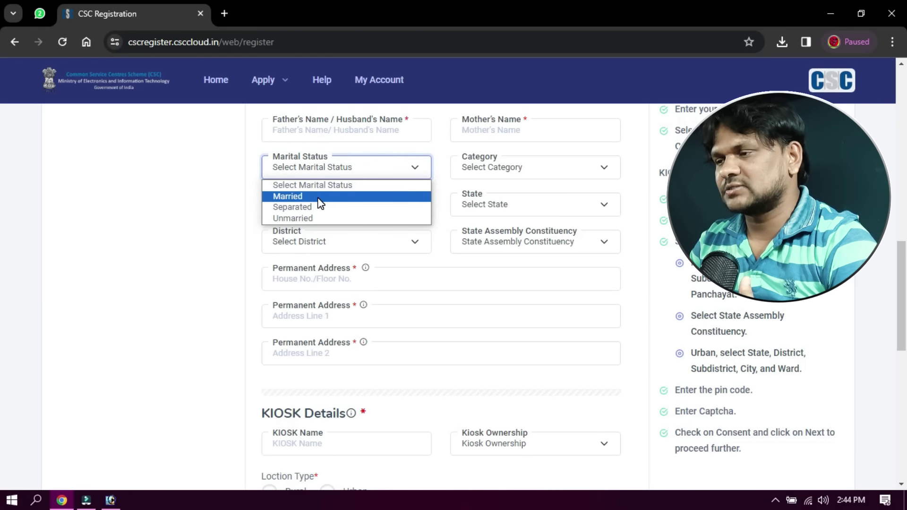
{"action": "left_click", "coordinate": [304, 218]}
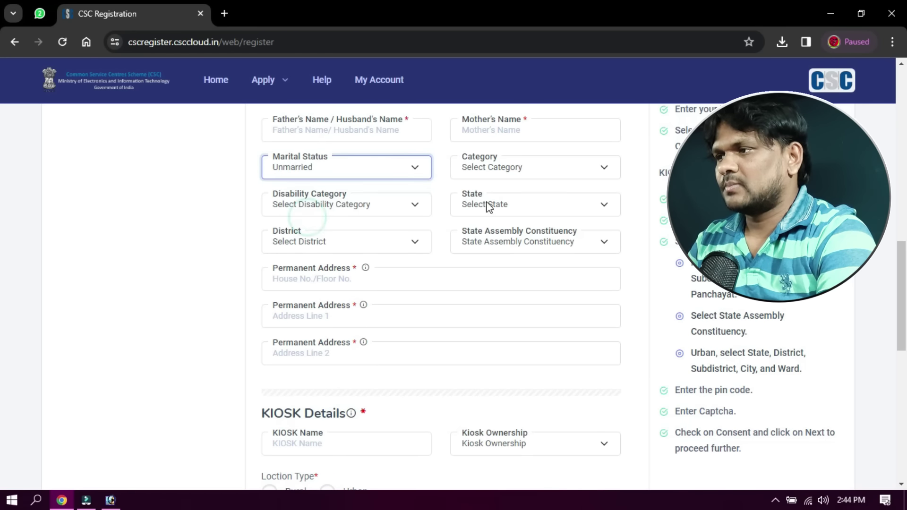
{"action": "left_click", "coordinate": [514, 168]}
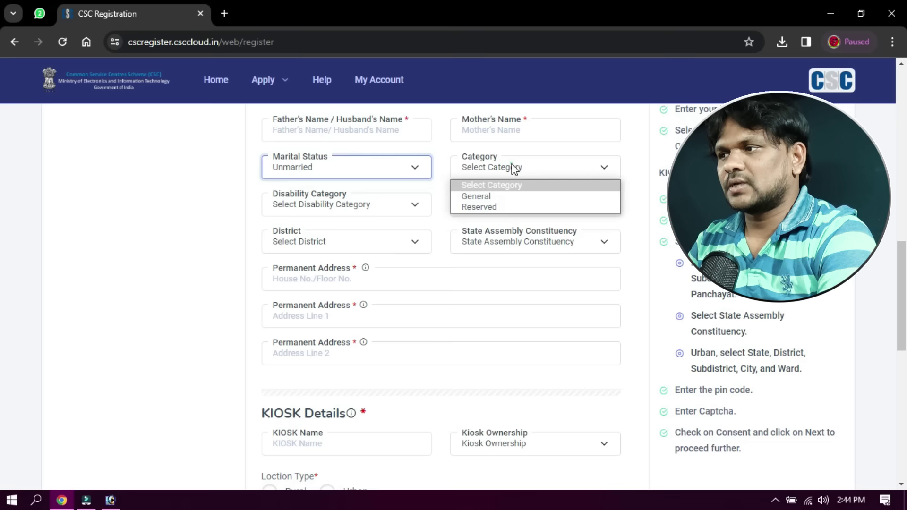
{"action": "left_click", "coordinate": [495, 201]}
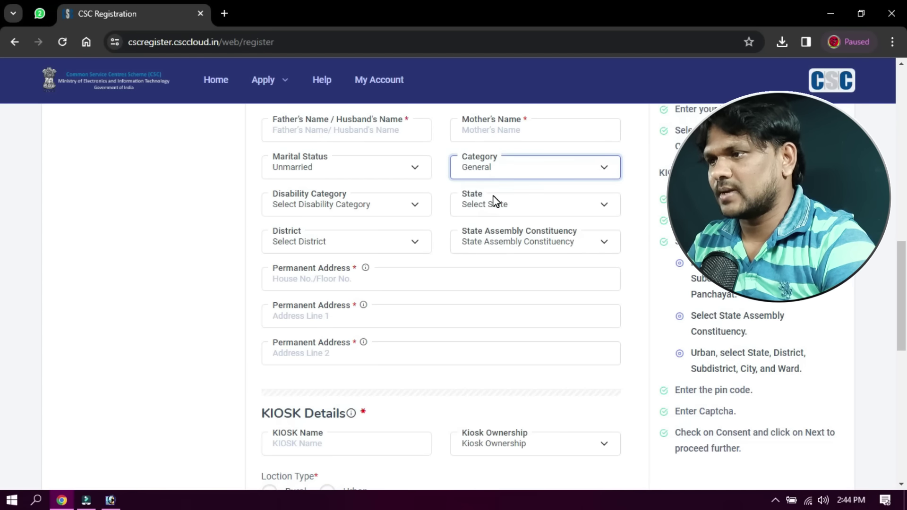
{"action": "left_click", "coordinate": [369, 212]}
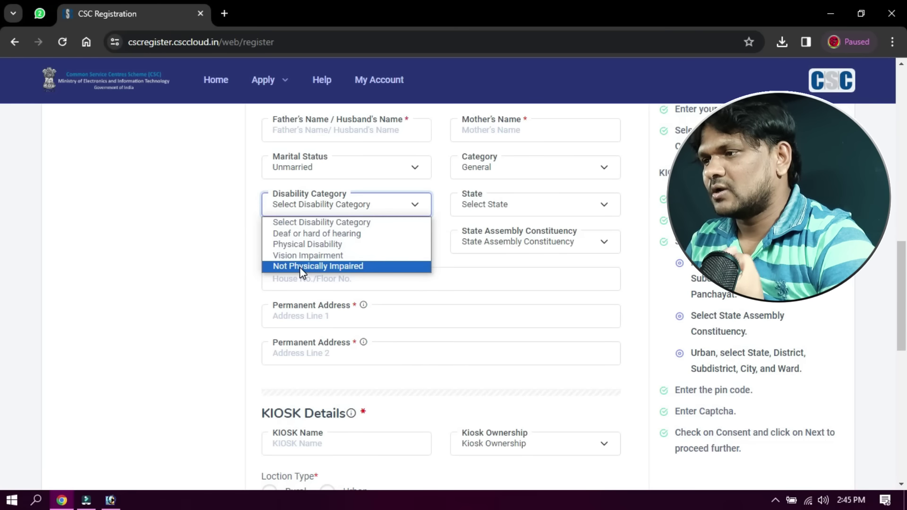
{"action": "left_click", "coordinate": [353, 268]}
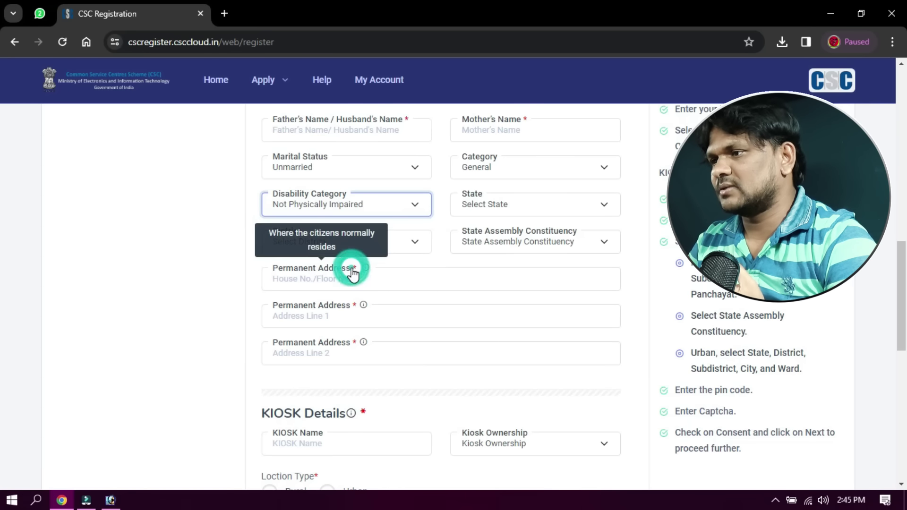
- In the additional personal details, set the state to Andhra Pradesh and the district to Anakapalli
{"action": "left_click", "coordinate": [521, 201]}
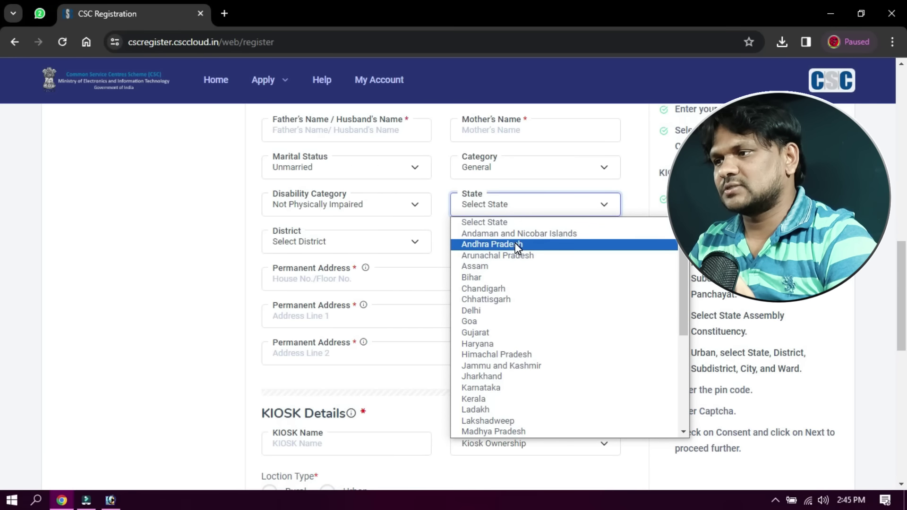
{"action": "left_click", "coordinate": [167, 240]}
{"action": "left_click", "coordinate": [318, 243]}
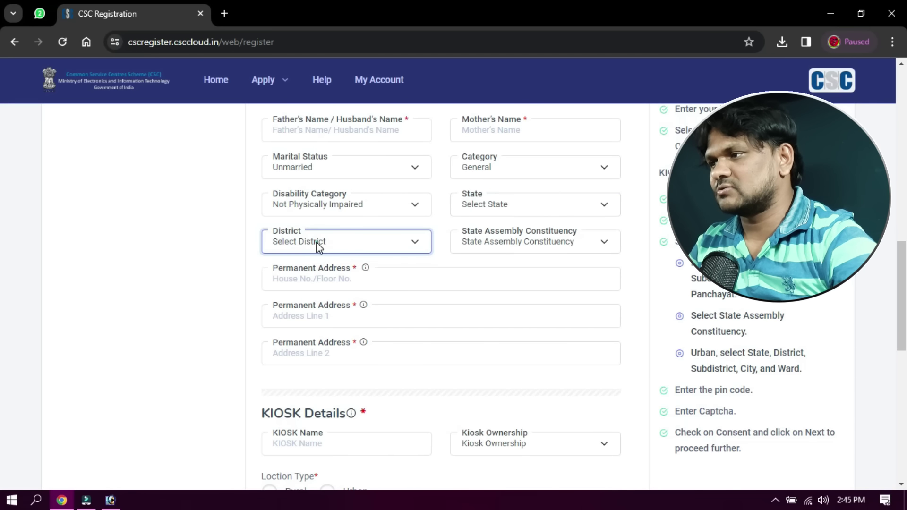
{"action": "left_click", "coordinate": [542, 245]}
{"action": "left_click", "coordinate": [542, 244]}
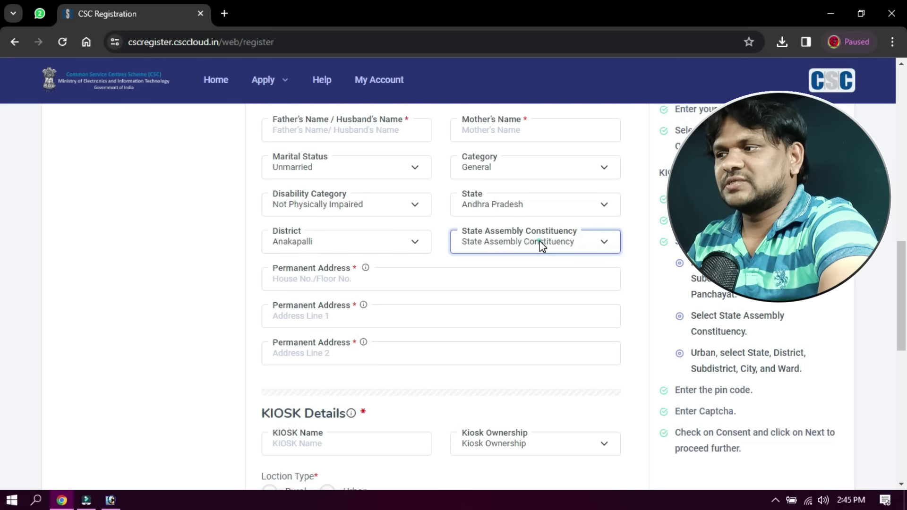
- Change the applicant's district to Visakhapatanam and choose Narsipatnam as the state assembly constituency
{"action": "left_click", "coordinate": [372, 245]}
{"action": "scroll", "coordinate": [350, 435], "scroll_direction": "down", "scroll_amount": 2}
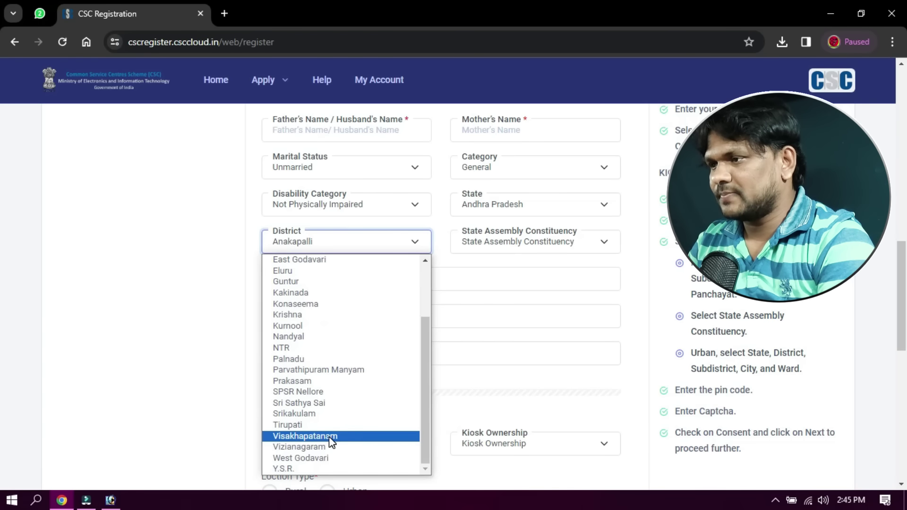
{"action": "left_click", "coordinate": [350, 435]}
{"action": "left_click", "coordinate": [526, 241]}
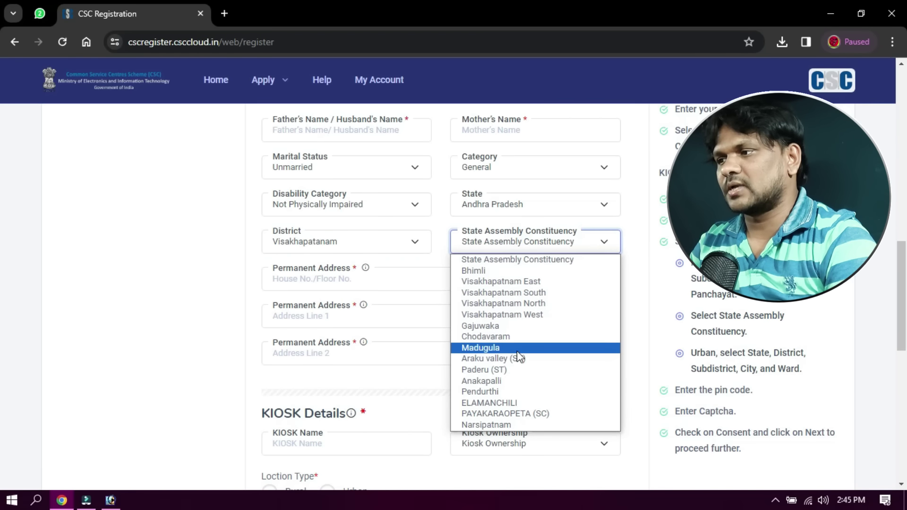
{"action": "left_click", "coordinate": [486, 425]}
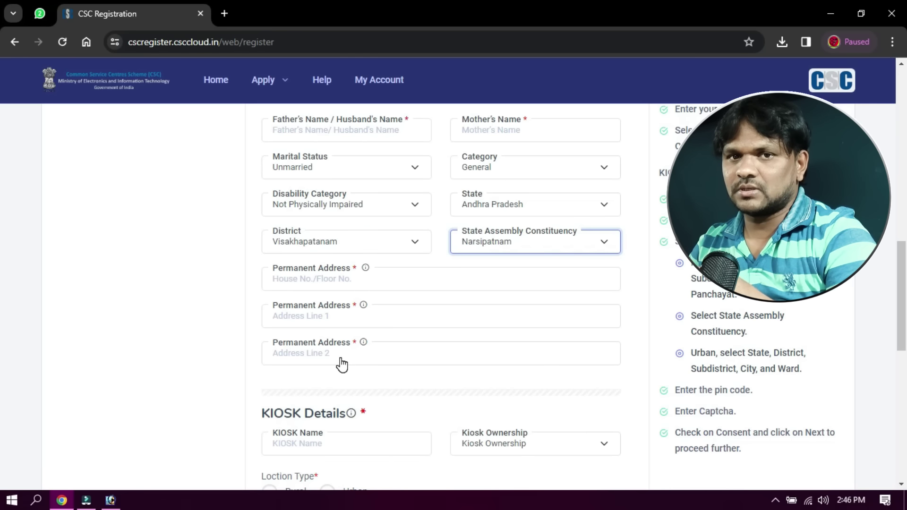
- In the KIOSK details, set the ownership to Owned and the location type to Rural
{"action": "scroll", "coordinate": [343, 365], "scroll_direction": "down", "scroll_amount": 5}
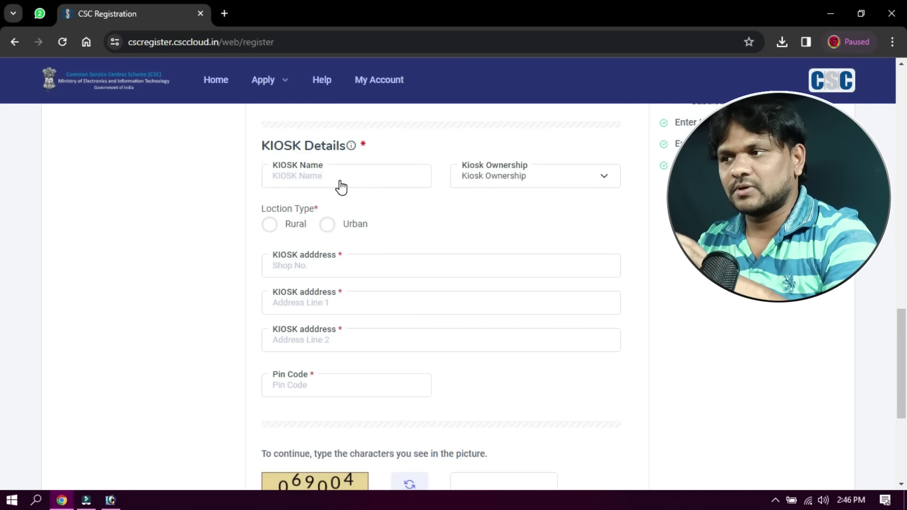
{"action": "left_click", "coordinate": [533, 185]}
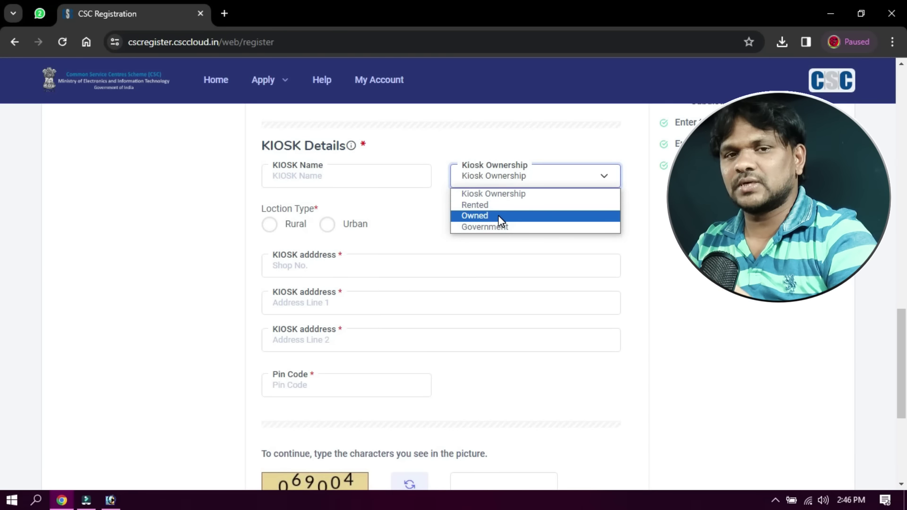
{"action": "left_click", "coordinate": [500, 218]}
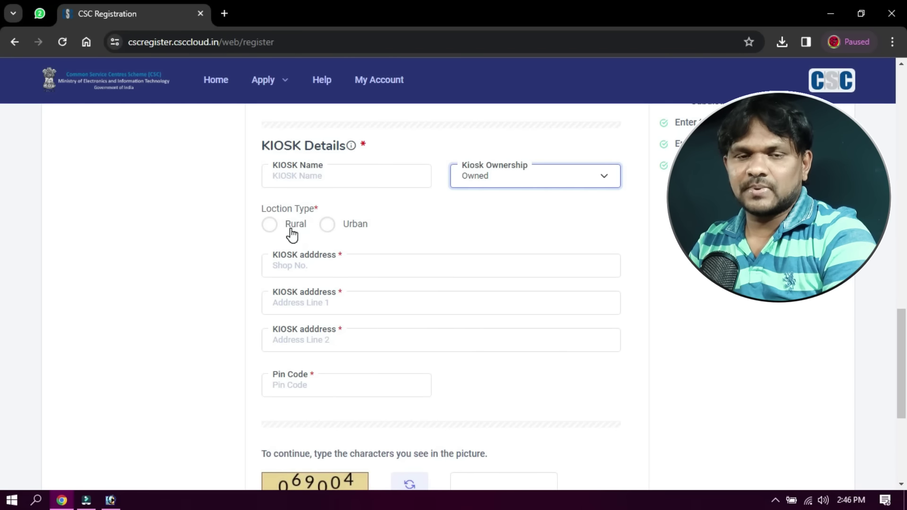
{"action": "left_click", "coordinate": [270, 226]}
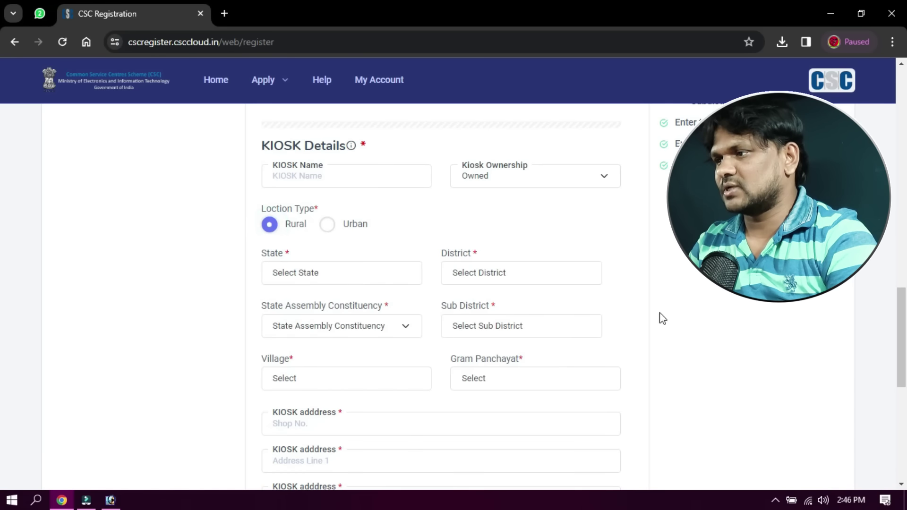
- Set the kiosk's state to Andhra Pradesh and its district to Anakapalli
{"action": "scroll", "coordinate": [903, 333], "scroll_direction": "down", "scroll_amount": 1}
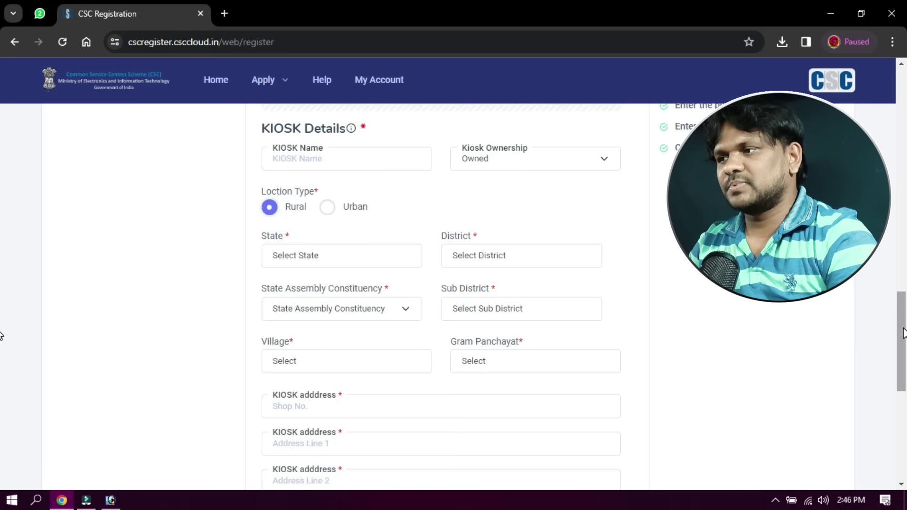
{"action": "left_click", "coordinate": [344, 253]}
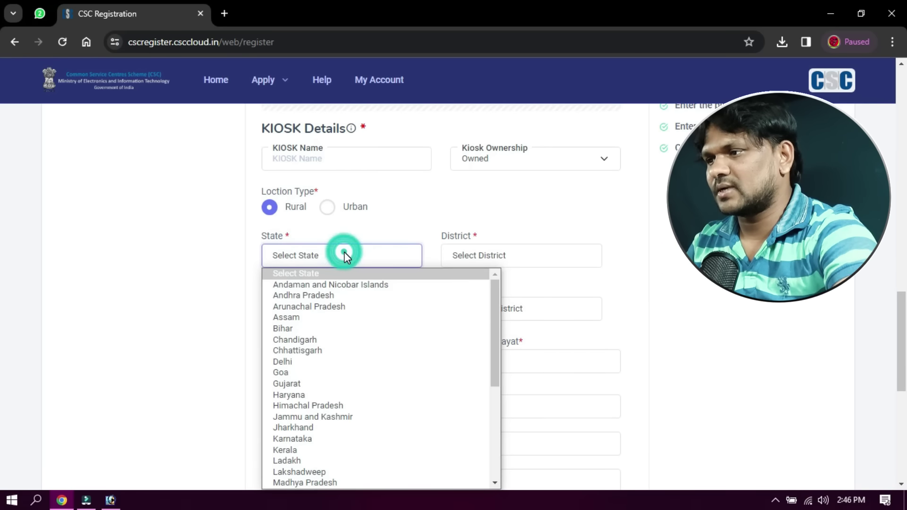
{"action": "left_click", "coordinate": [339, 297]}
{"action": "left_click", "coordinate": [537, 257]}
{"action": "left_click", "coordinate": [500, 295]}
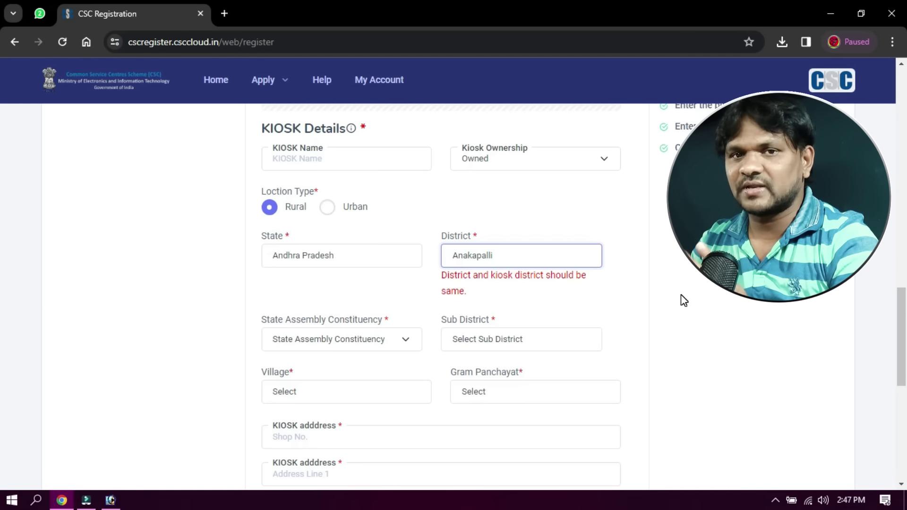
- Try to choose a state assembly constituency for the kiosk location
{"action": "scroll", "coordinate": [349, 222], "scroll_direction": "down", "scroll_amount": 2}
{"action": "left_click", "coordinate": [348, 222]}
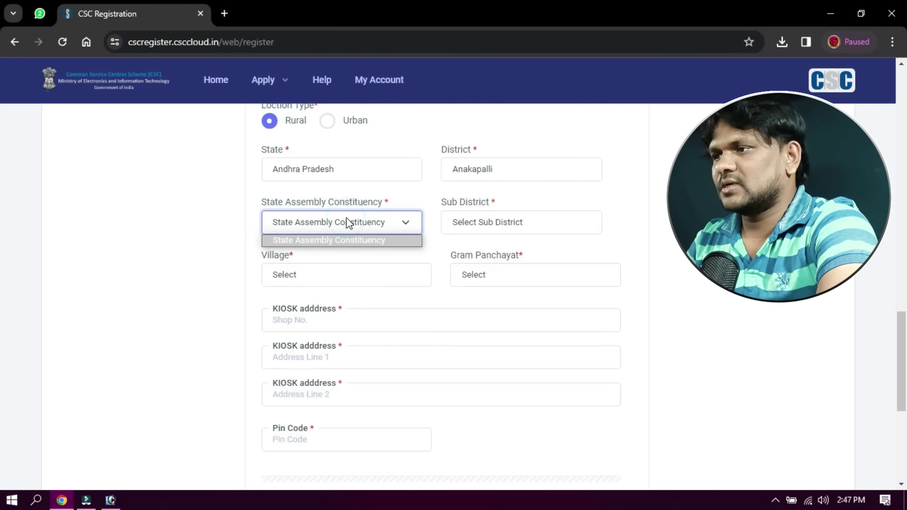
{"action": "left_click", "coordinate": [349, 222]}
{"action": "double_click", "coordinate": [348, 222]}
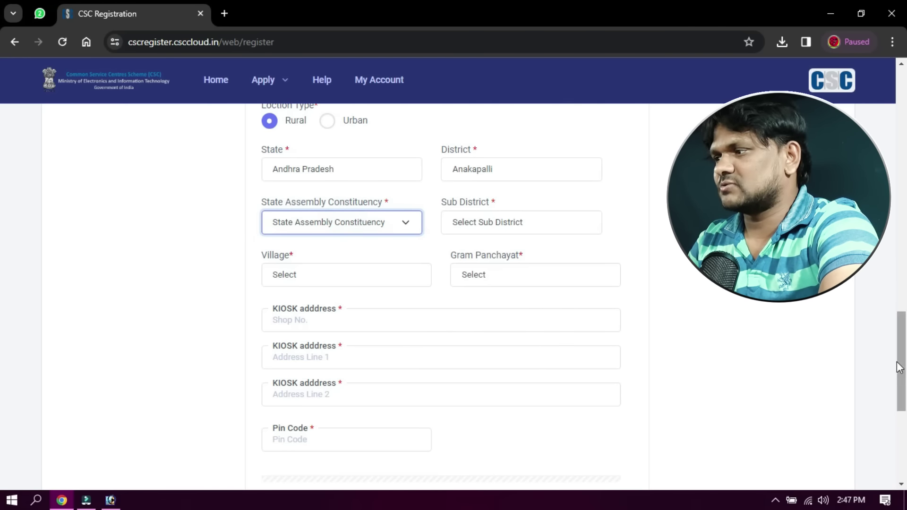
{"action": "scroll", "coordinate": [440, 283], "scroll_direction": "up", "scroll_amount": 1}
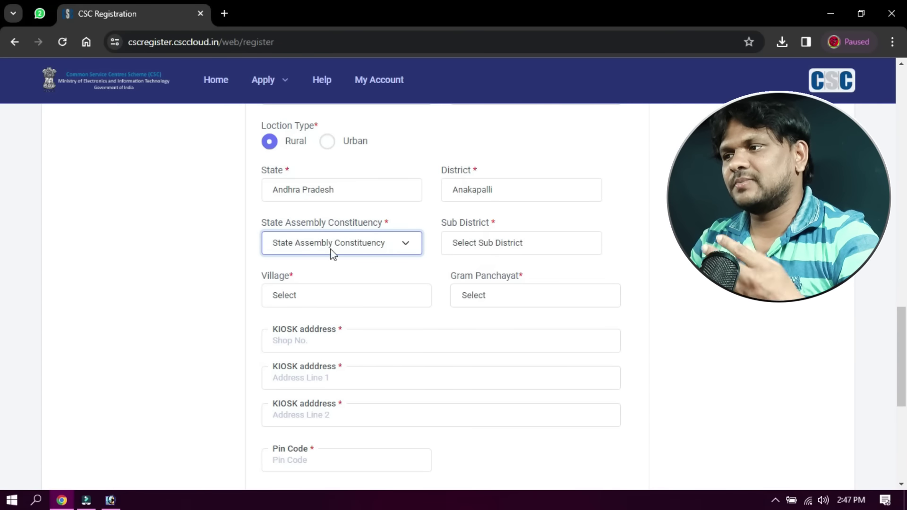
- Change the kiosk's district to Visakhapatanam and choose Narsipatnam as its state assembly constituency
{"action": "left_click", "coordinate": [489, 194]}
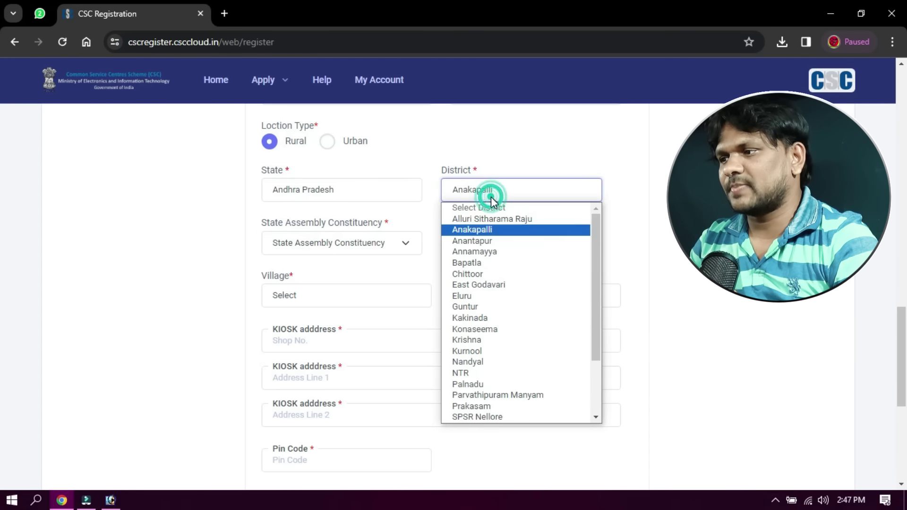
{"action": "scroll", "coordinate": [475, 411], "scroll_direction": "down", "scroll_amount": 2}
{"action": "left_click", "coordinate": [478, 386]}
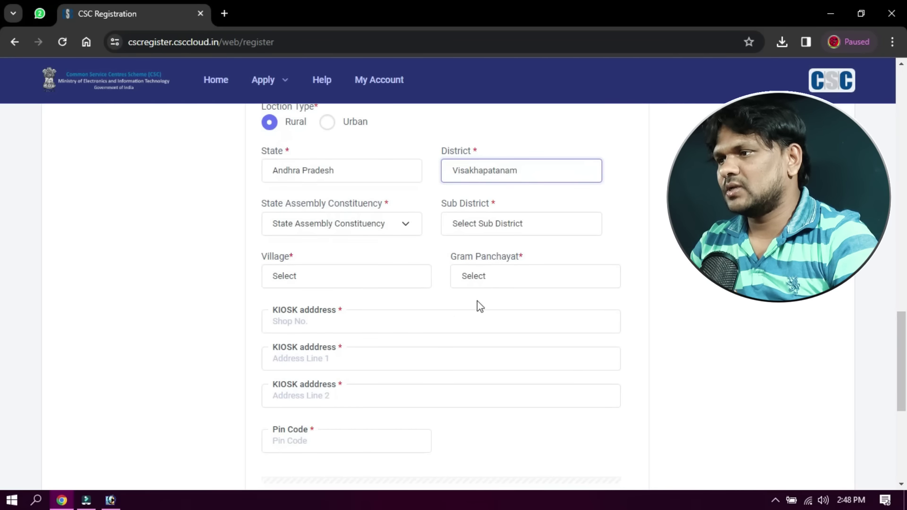
{"action": "left_click", "coordinate": [377, 226]}
{"action": "left_click", "coordinate": [334, 413]}
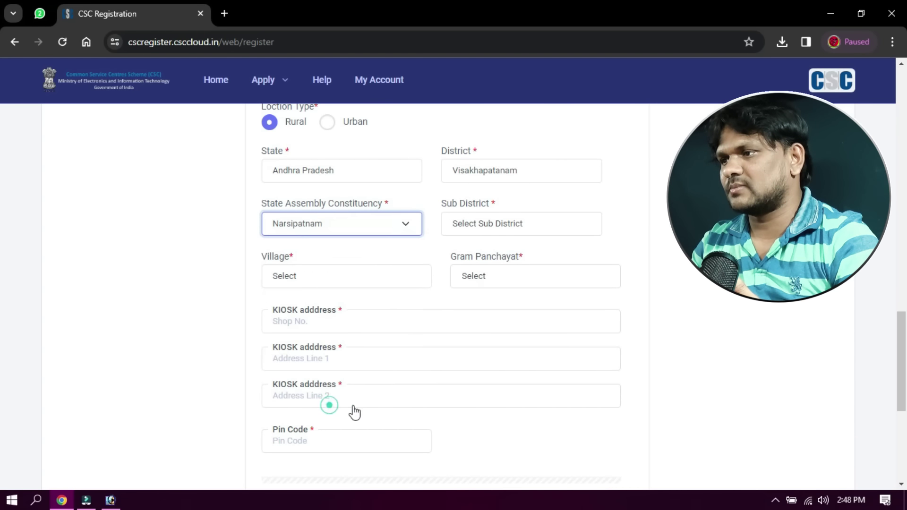
- Set the kiosk's sub district to Maharanipeta and its village to Allipuram
{"action": "left_click", "coordinate": [519, 225]}
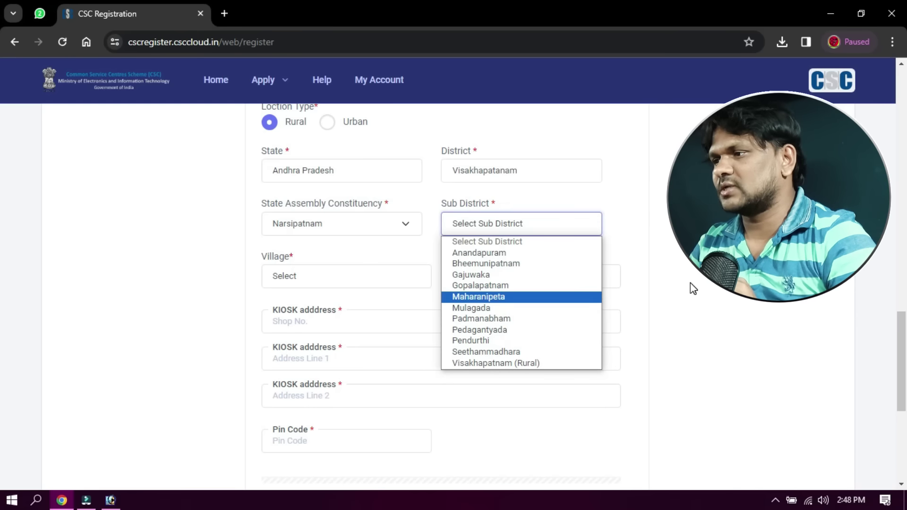
{"action": "left_click", "coordinate": [690, 285]}
{"action": "left_click", "coordinate": [355, 278]}
{"action": "left_click", "coordinate": [356, 280]}
{"action": "left_click", "coordinate": [500, 225]}
{"action": "left_click", "coordinate": [509, 298]}
{"action": "left_click", "coordinate": [312, 277]}
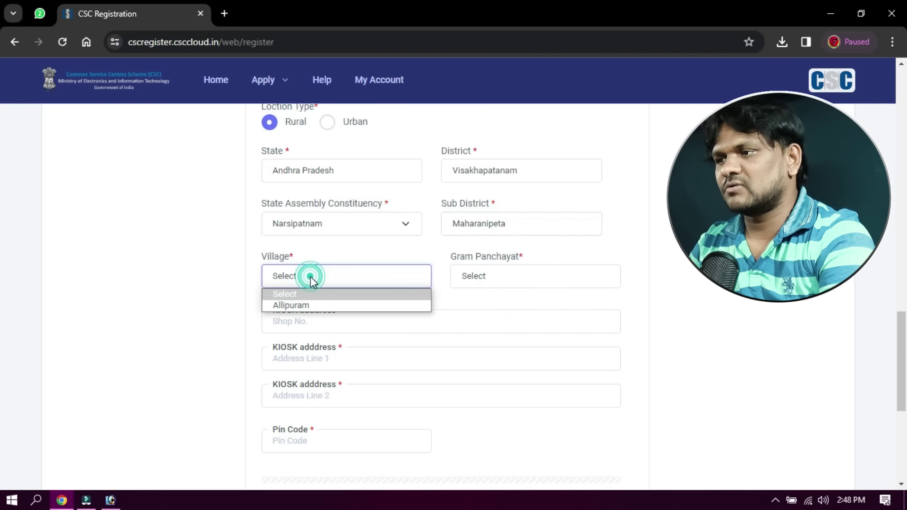
{"action": "left_click", "coordinate": [310, 307]}
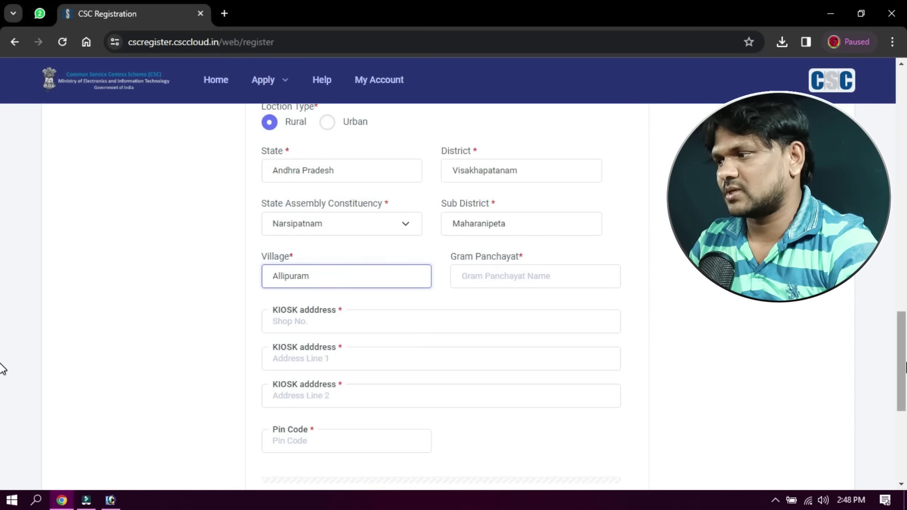
- Give consent to the Aadhaar-based VID authentication below the kiosk details
{"action": "scroll", "coordinate": [1, 393], "scroll_direction": "down", "scroll_amount": 3}
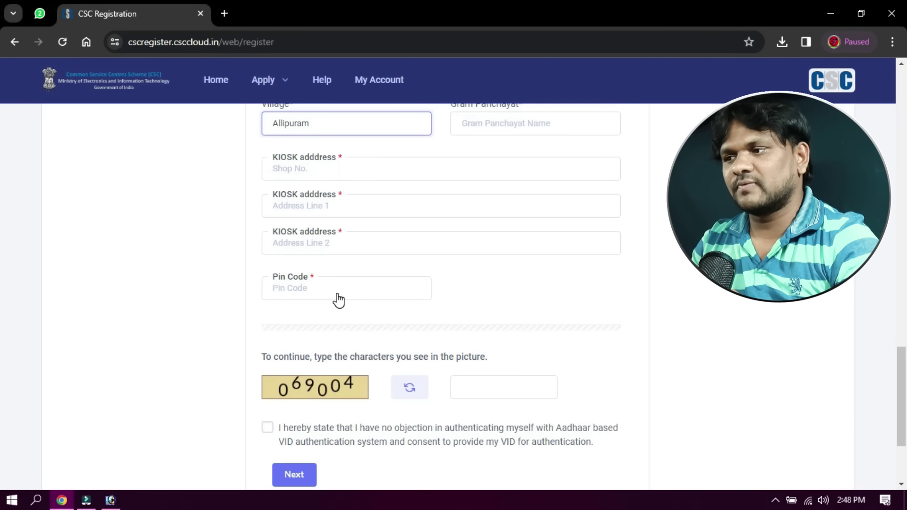
{"action": "scroll", "coordinate": [3, 387], "scroll_direction": "down", "scroll_amount": 2}
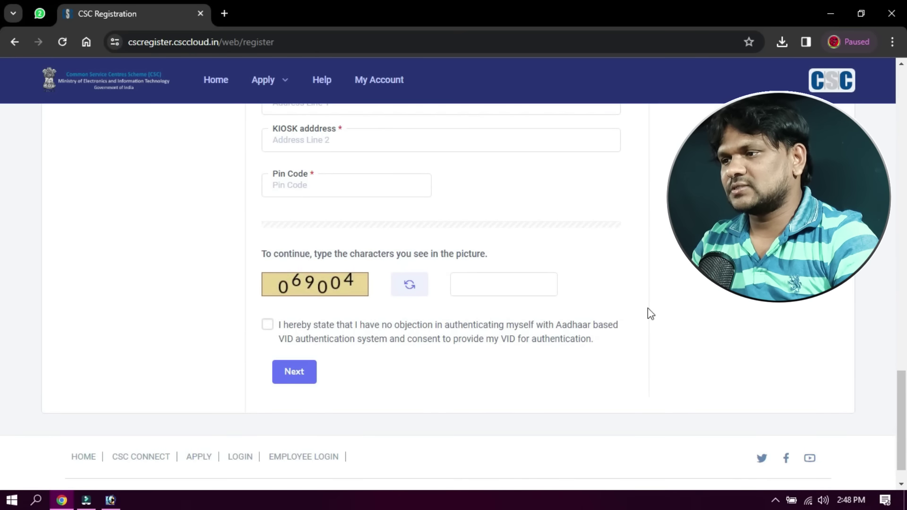
{"action": "left_click", "coordinate": [268, 325]}
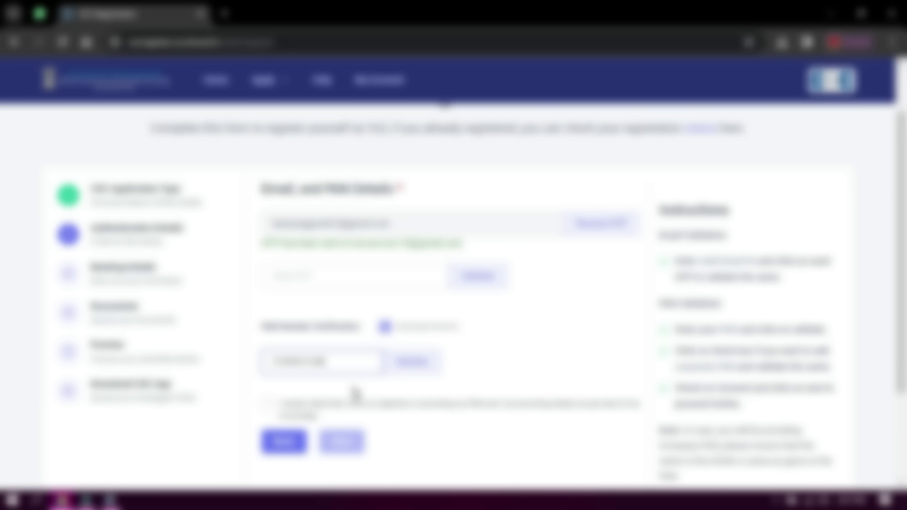
- Validate the applicant's PAN, then proceed to the banking details with the declaration accepted
{"action": "left_click", "coordinate": [413, 363]}
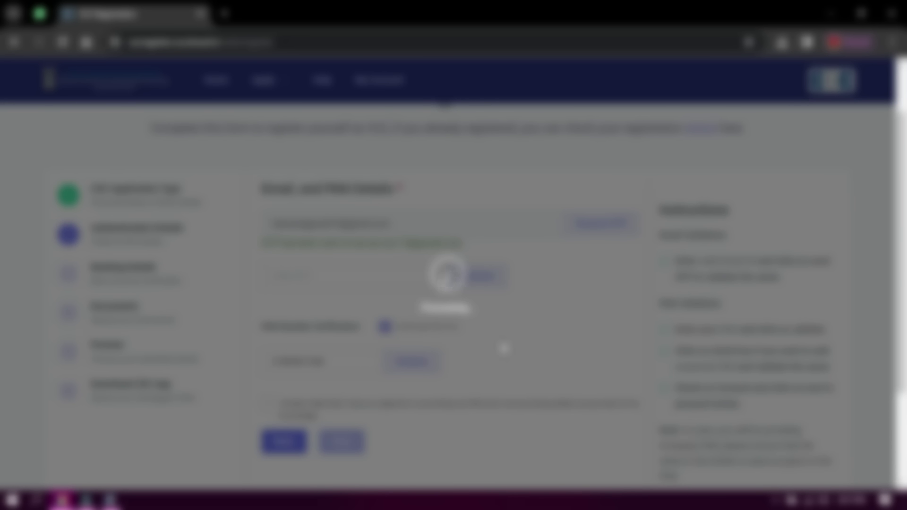
{"action": "scroll", "coordinate": [510, 378], "scroll_direction": "down", "scroll_amount": 2}
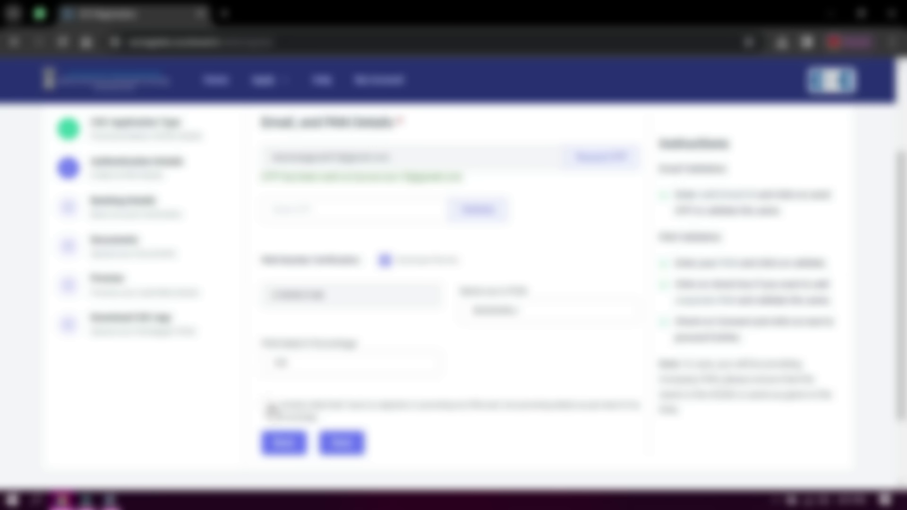
{"action": "left_click", "coordinate": [269, 406]}
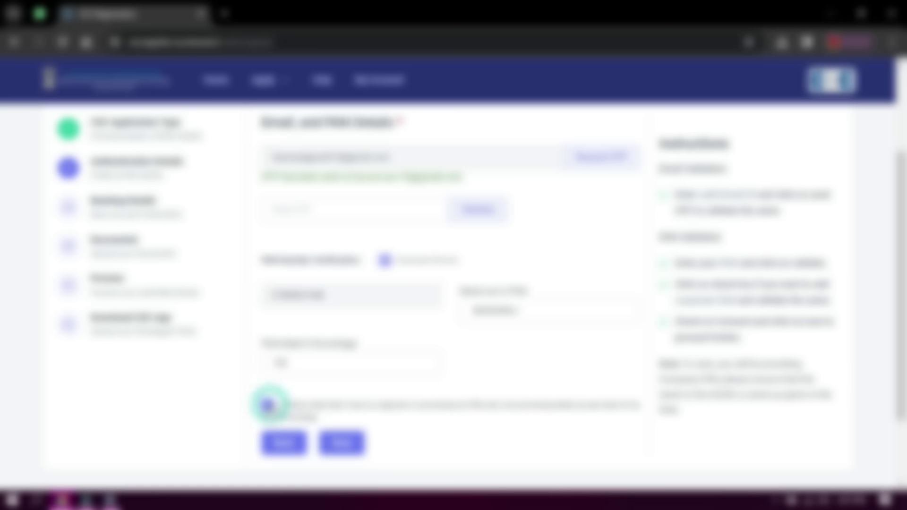
{"action": "left_click", "coordinate": [348, 445]}
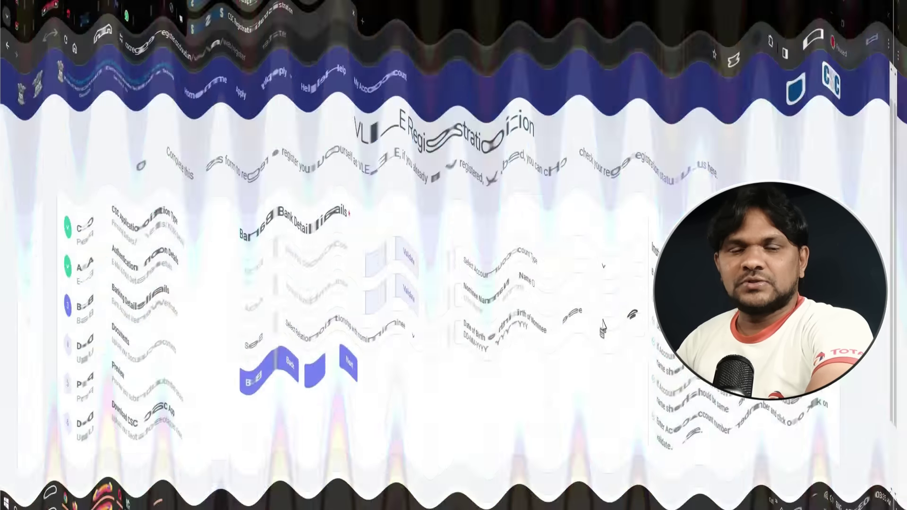